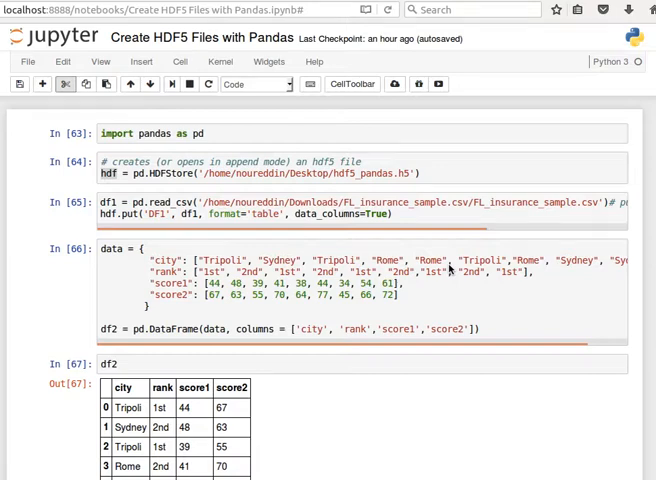
Run the pandas import cell.
click(293, 135)
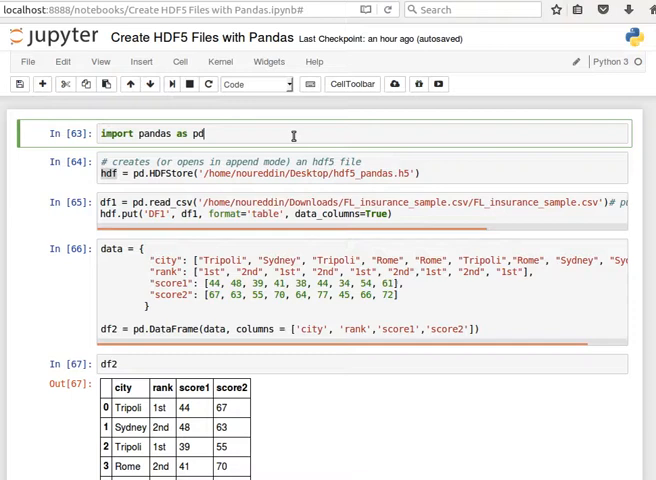
key(shift+Return)
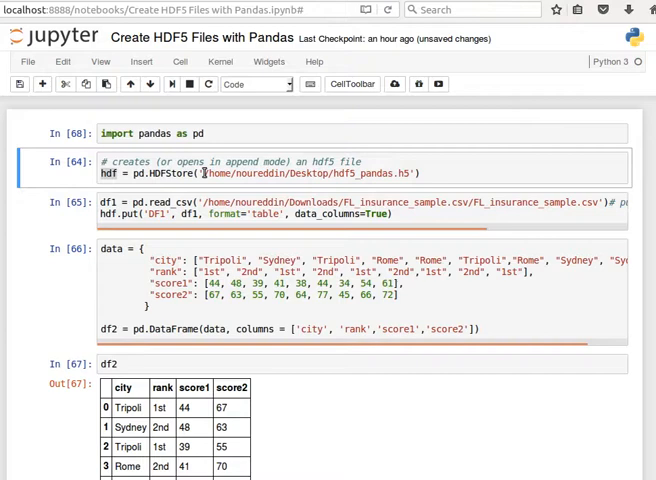
Review the hdf5_pandas.h5 path on the Desktop and run the HDFStore cell to create the store.
mouse_move(200, 173)
mouse_down()
mouse_move(424, 176)
mouse_move(413, 175)
mouse_up()
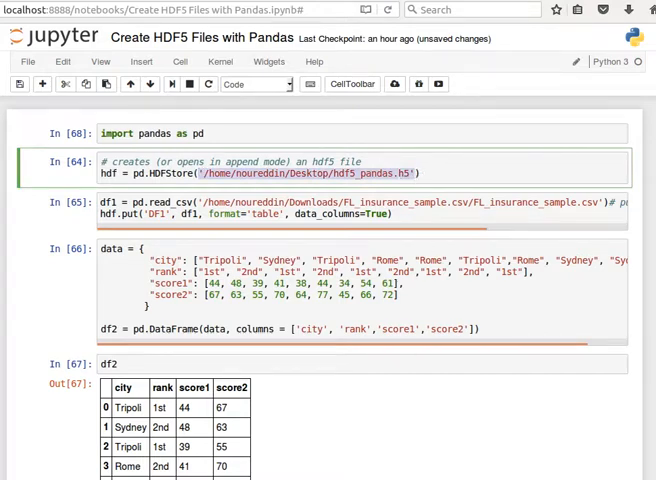
click(401, 463)
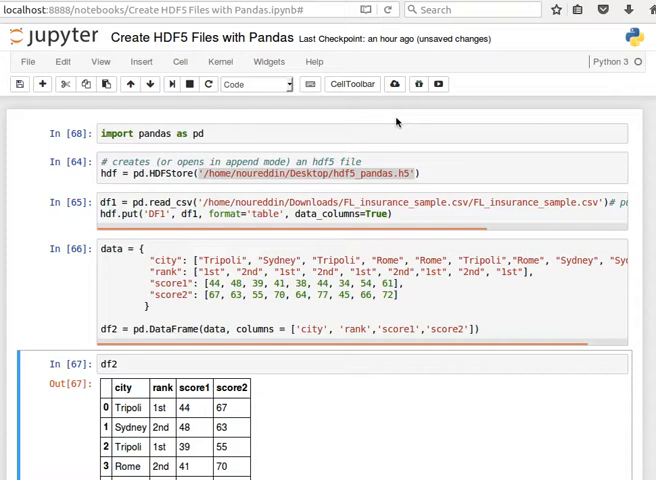
click(307, 174)
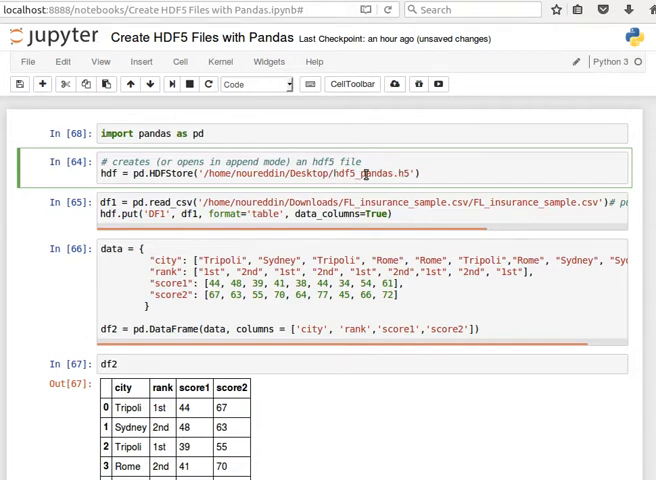
key(shift+Return)
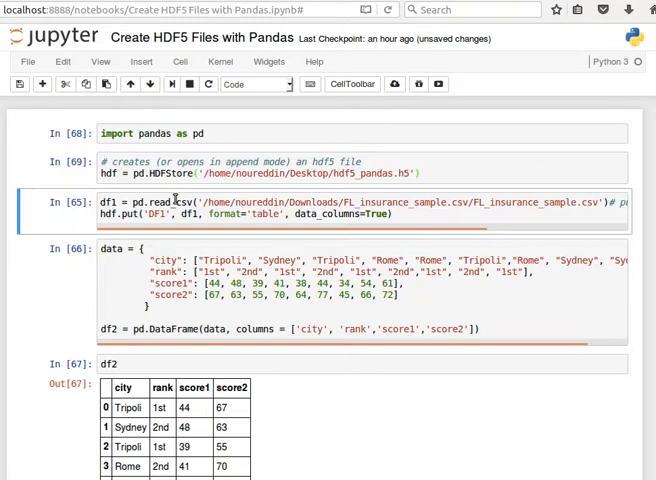
Review the df1 cell reading FL_insurance_sample.csv and show the hdf.put signature help.
click(101, 203)
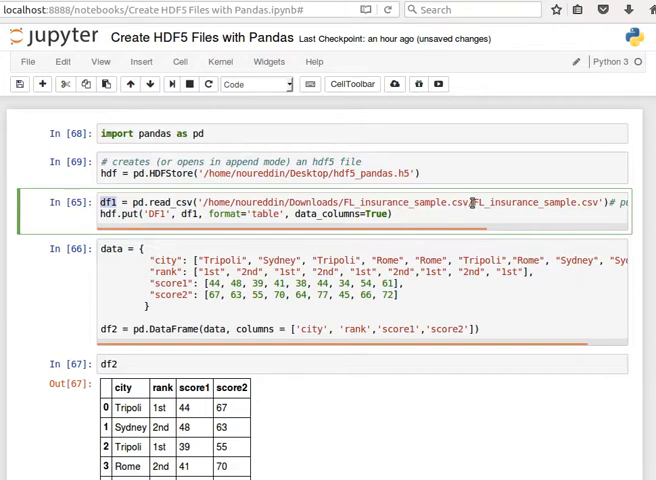
double_click(316, 205)
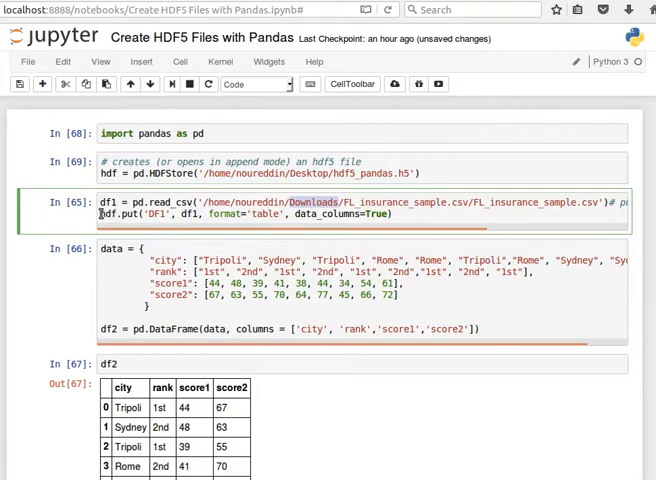
drag(101, 214, 115, 214)
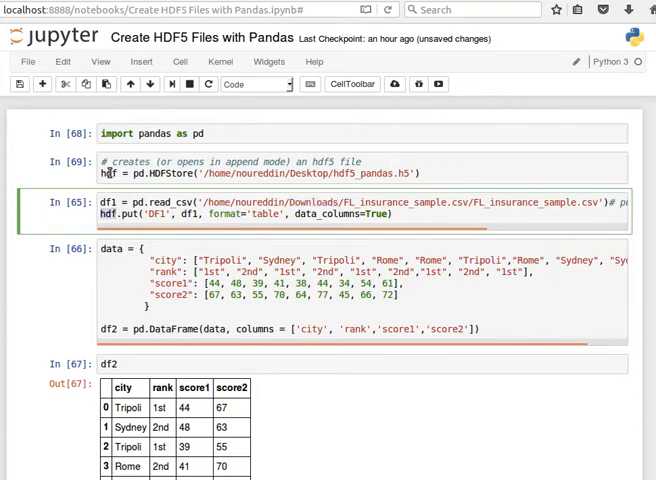
click(128, 215)
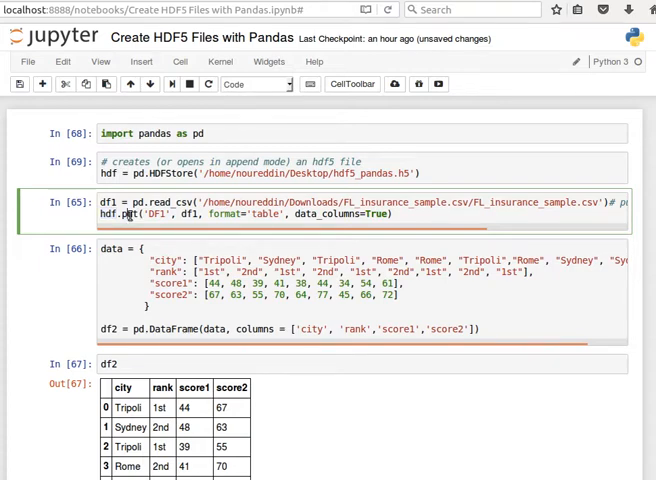
drag(147, 214, 171, 214)
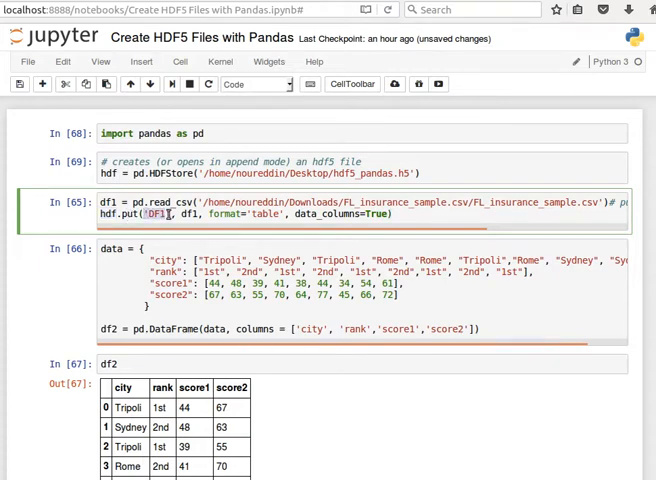
double_click(186, 214)
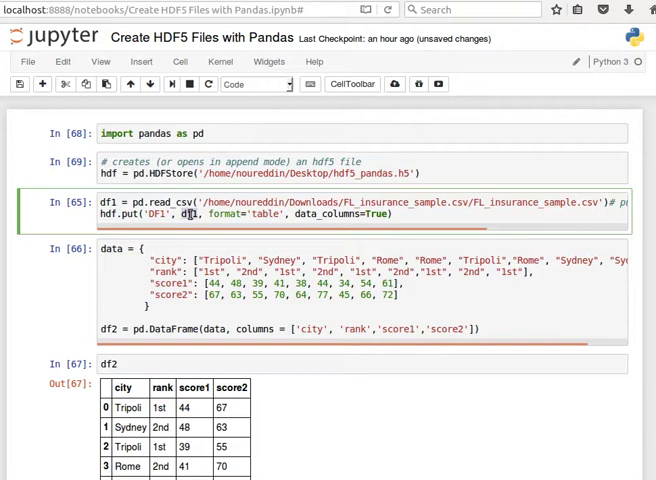
click(130, 216)
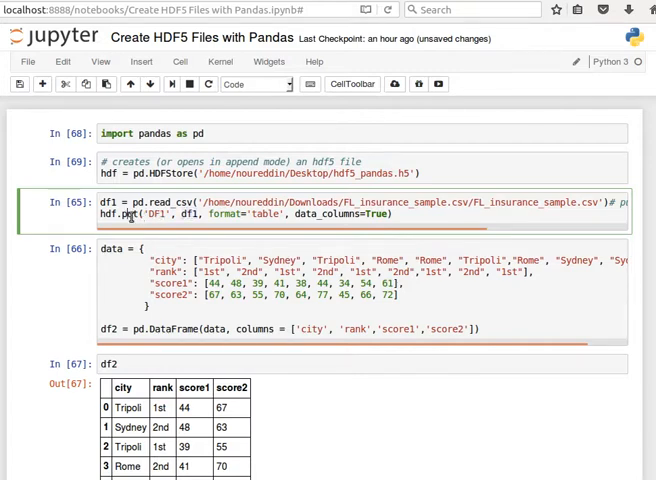
key(shift+Tab)
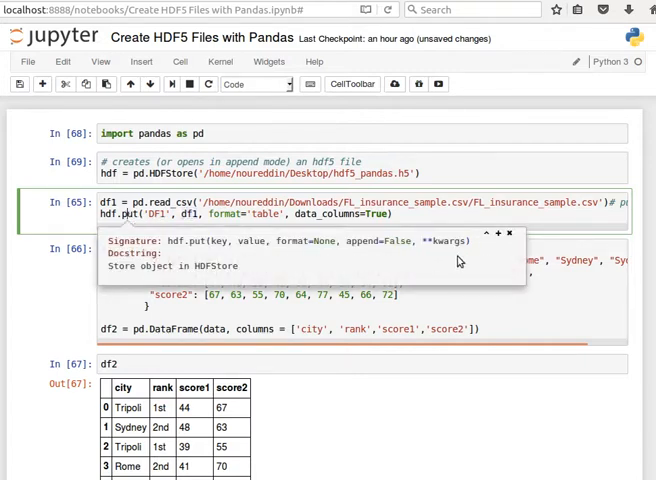
Expand the hdf.put docstring, read its key and format options, then dismiss it.
click(488, 233)
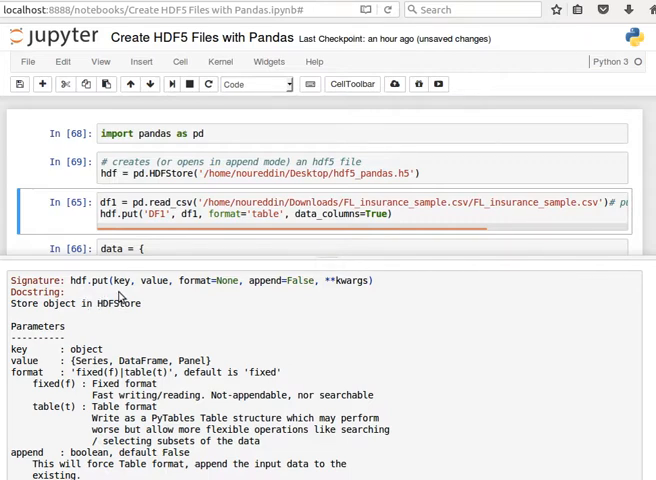
double_click(121, 281)
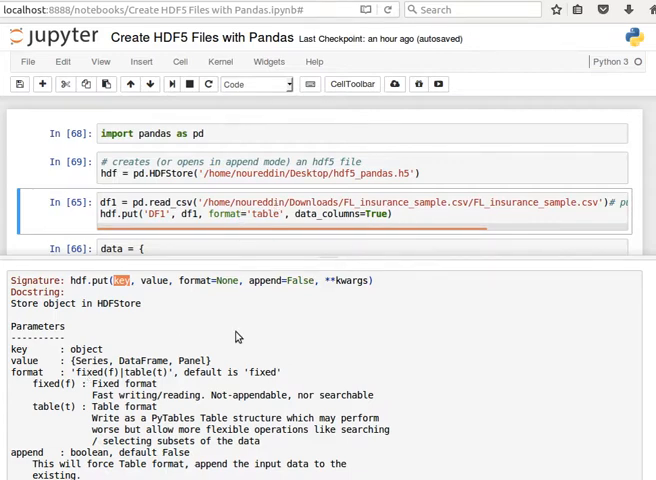
scroll(172, 410, down, 2)
scroll(172, 410, down, 1)
scroll(172, 410, down, 3)
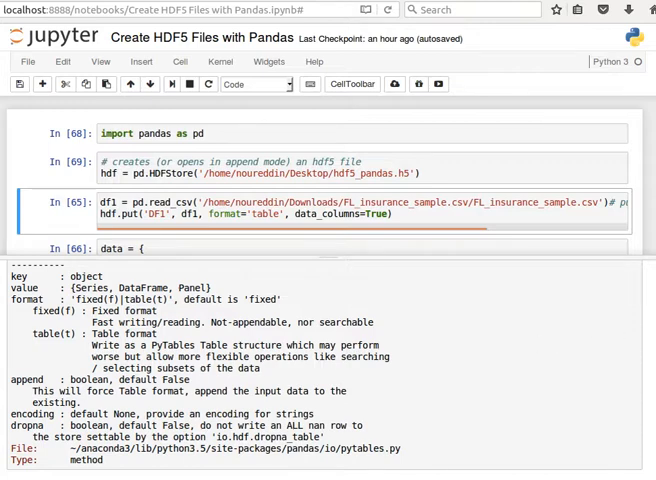
click(645, 268)
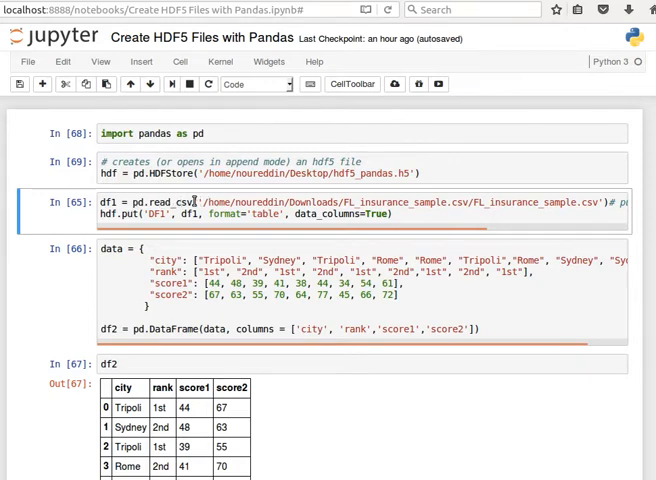
Run the cell storing df1 under the key DF1.
click(129, 214)
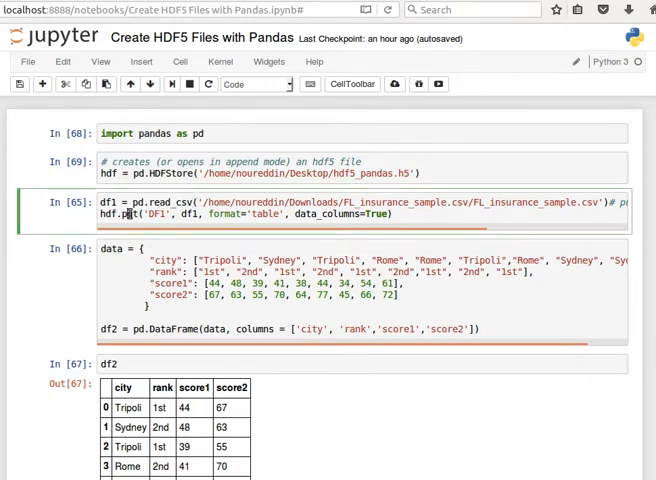
key(shift+Return)
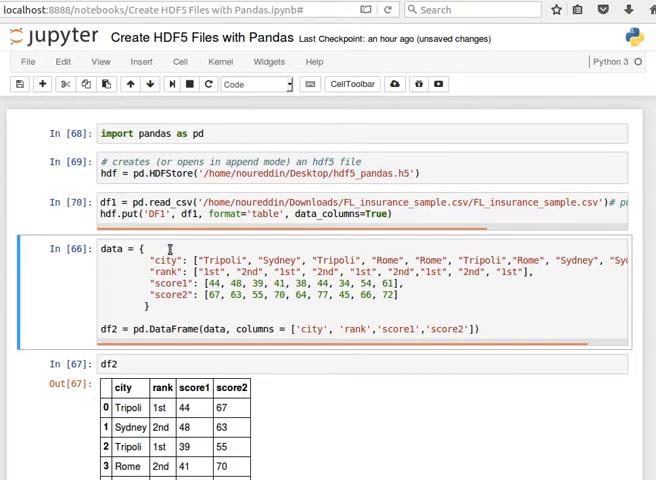
Build df2 from the city, rank and score data and display its nine-row table.
drag(101, 248, 152, 307)
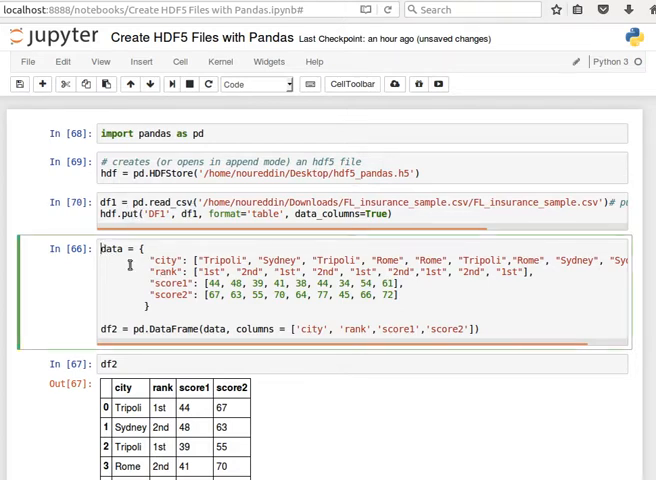
click(147, 282)
key(shift+Return)
click(136, 364)
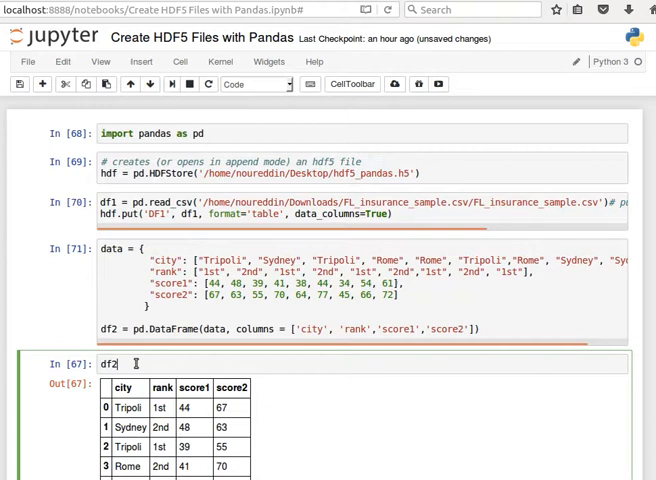
key(shift+Return)
scroll(136, 364, down, 3)
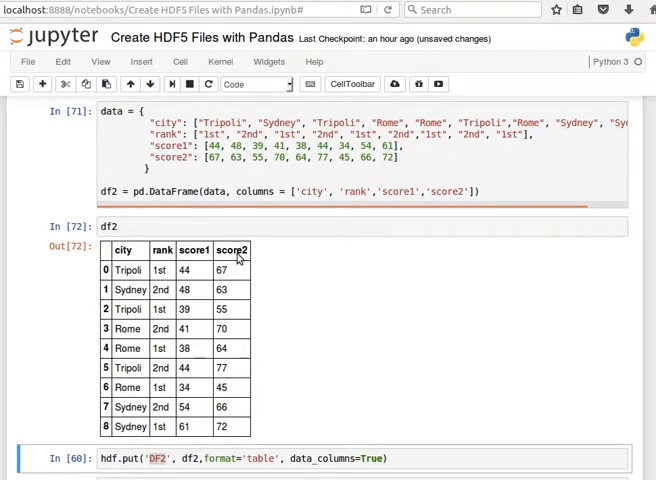
scroll(299, 327, down, 2)
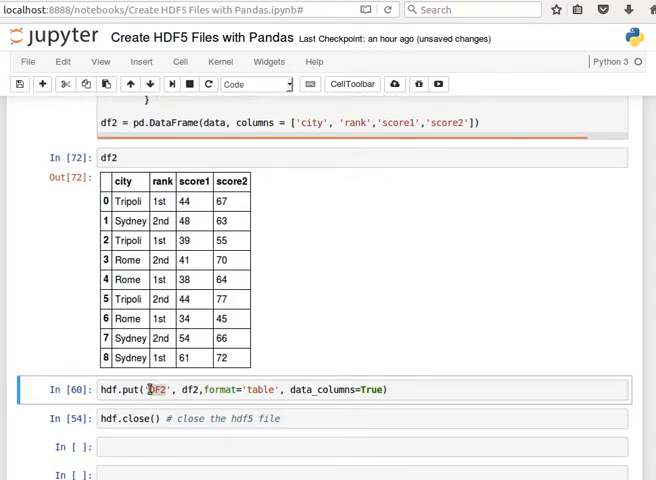
Change the key to DF2Key and run the cell storing df2 in the HDF5 file.
click(147, 390)
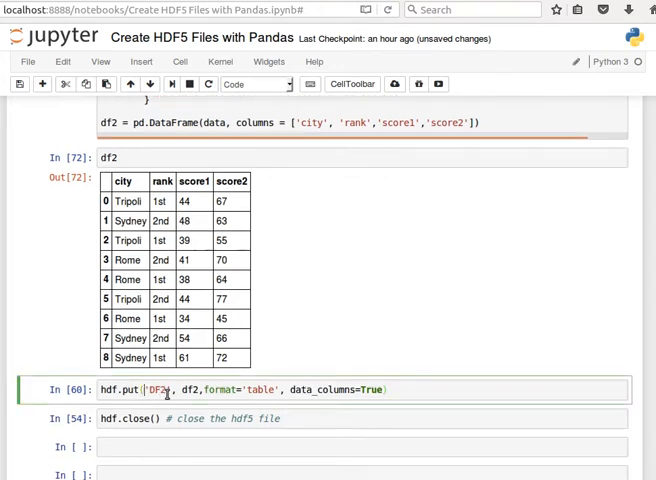
double_click(160, 391)
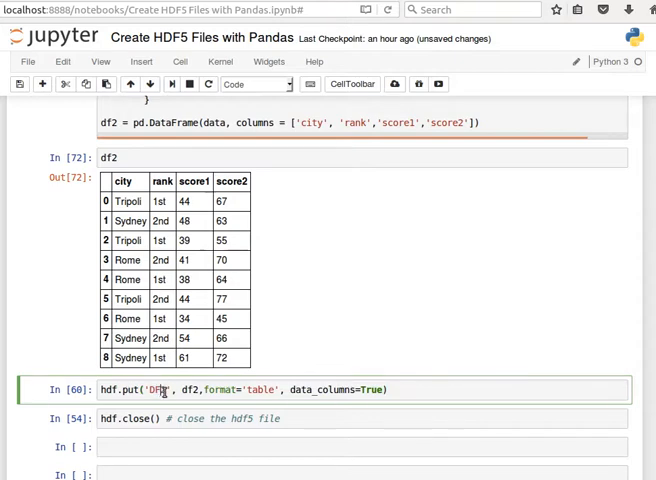
click(184, 391)
text(K)
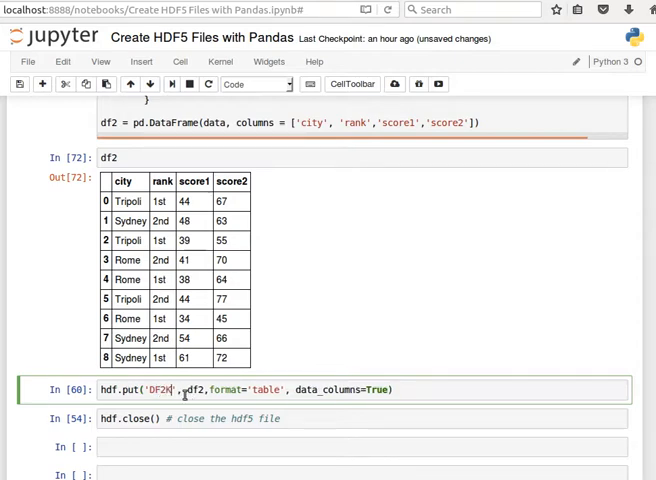
text(ey)
scroll(238, 340, up, 2)
scroll(220, 345, up, 3)
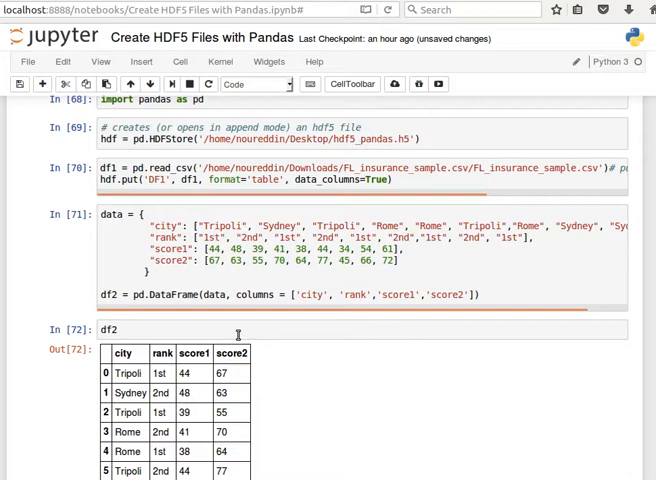
scroll(198, 356, down, 1)
scroll(199, 372, down, 3)
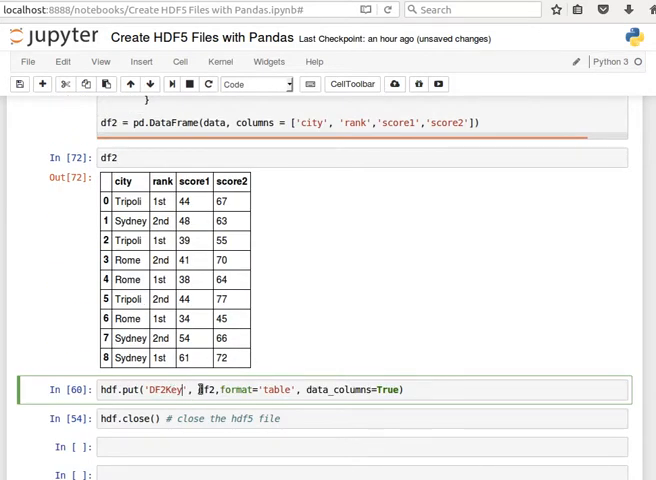
double_click(209, 391)
click(370, 390)
key(shift+Return)
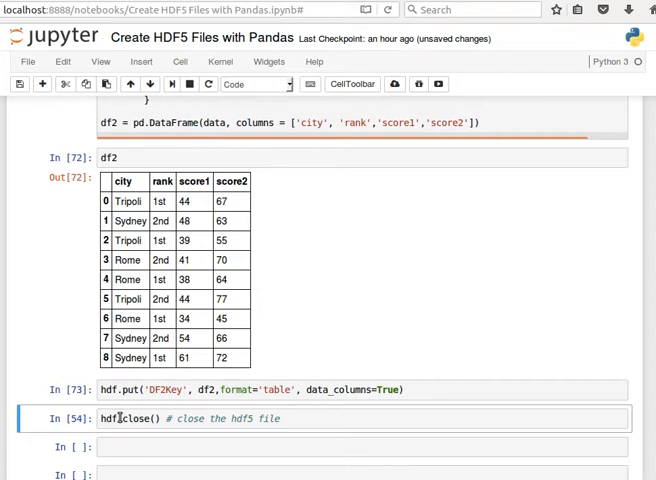
click(191, 447)
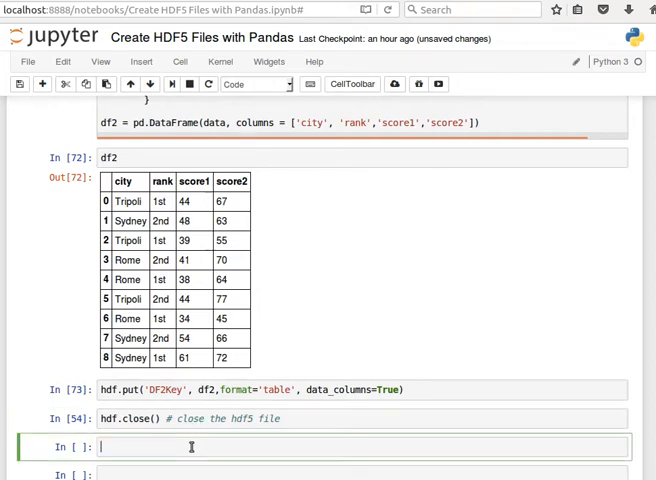
text(hdf.)
key(Tab)
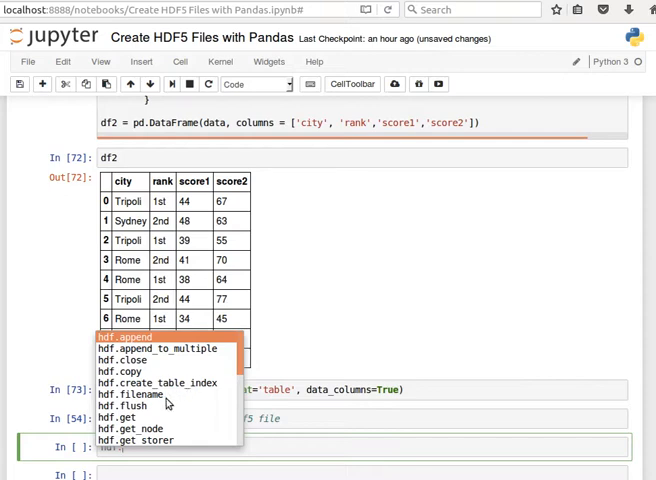
scroll(168, 403, down, 1)
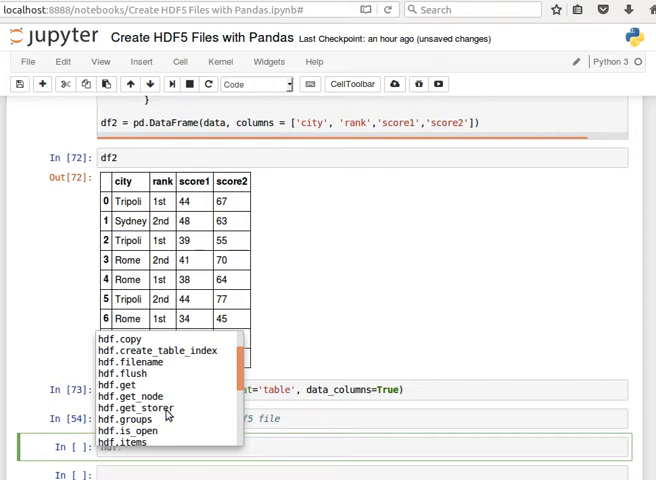
scroll(175, 408, down, 1)
scroll(176, 408, down, 1)
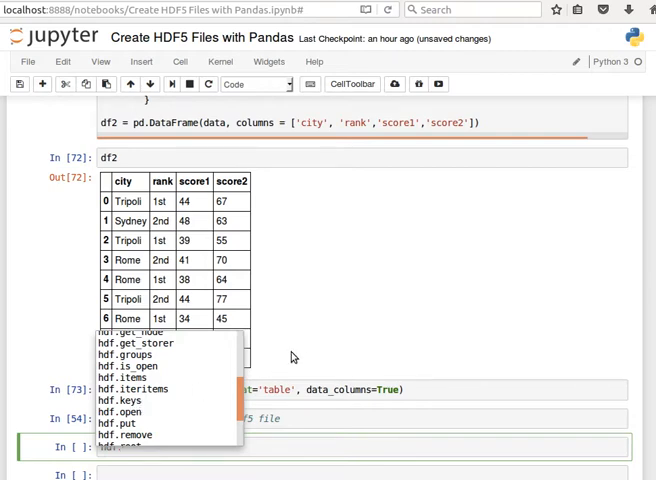
click(271, 354)
drag(143, 389, 185, 389)
click(143, 447)
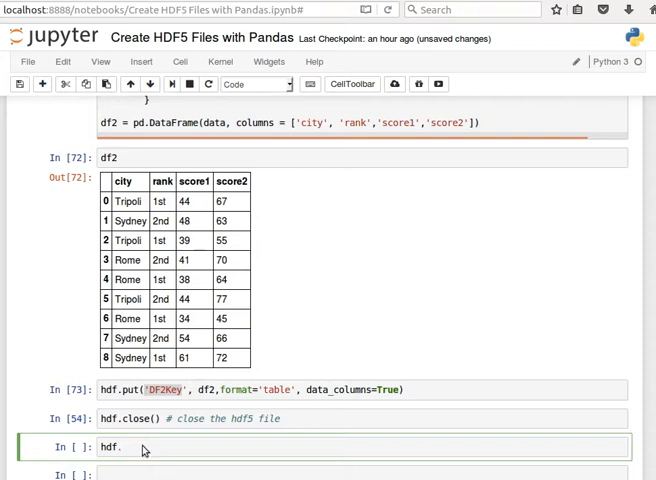
key(Tab)
scroll(149, 433, down, 2)
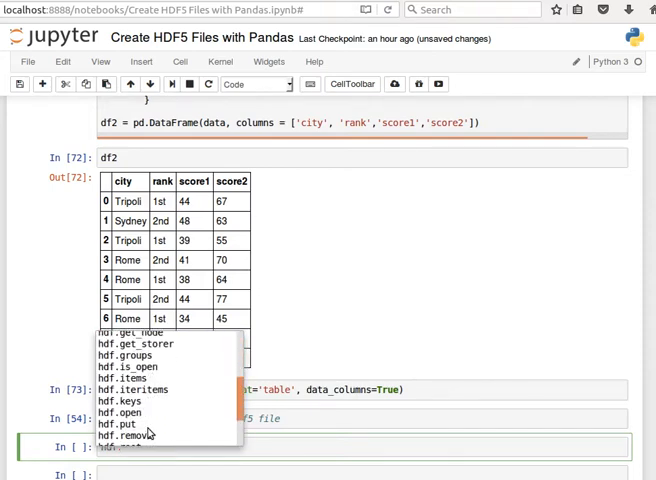
scroll(149, 433, down, 2)
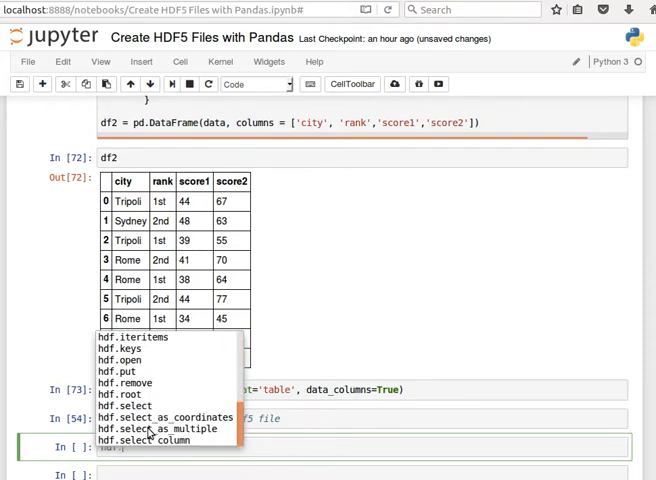
click(137, 449)
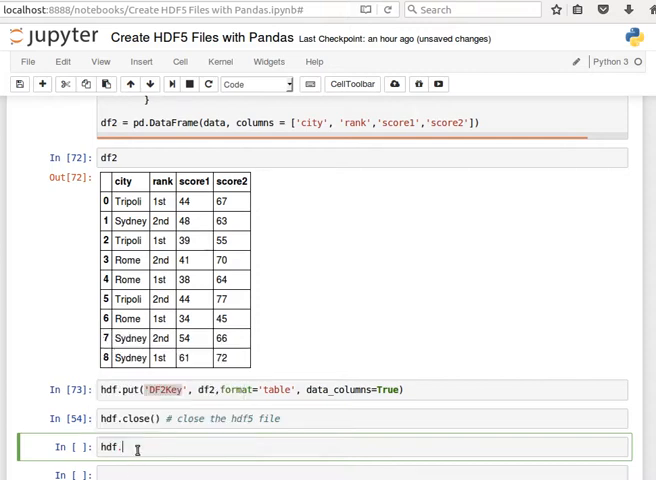
key(BackSpace)
key(BackSpace)
key(BackSpace)
key(BackSpace)
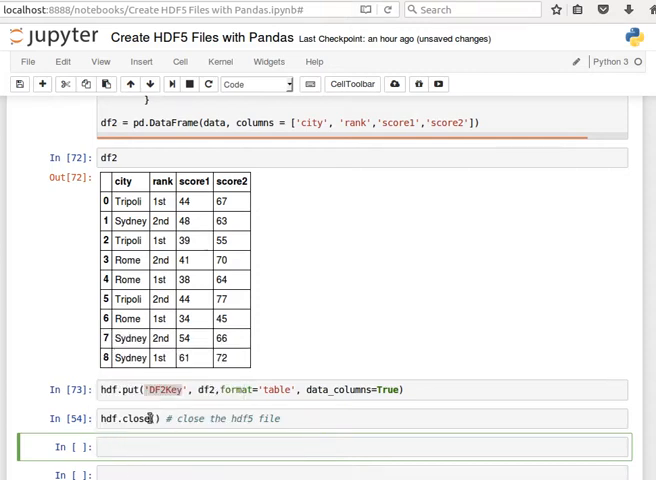
Run the hdf.close() cell to close the HDF5 store.
click(150, 418)
key(shift+Return)
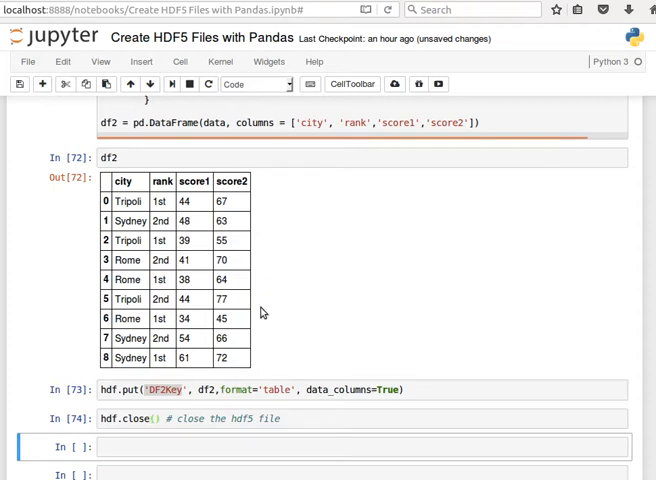
scroll(302, 274, up, 3)
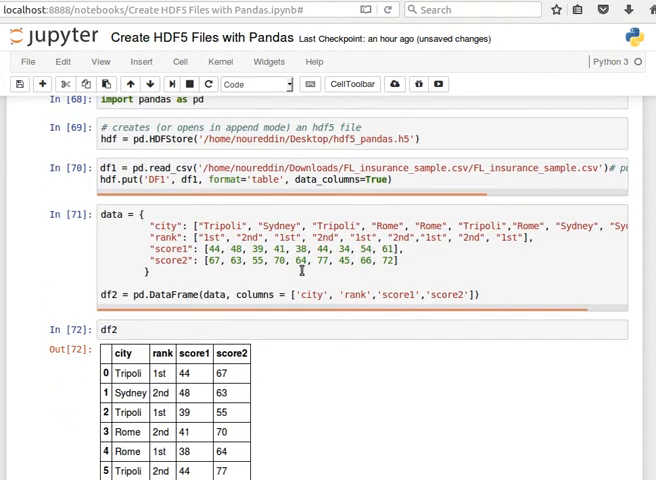
scroll(301, 270, up, 1)
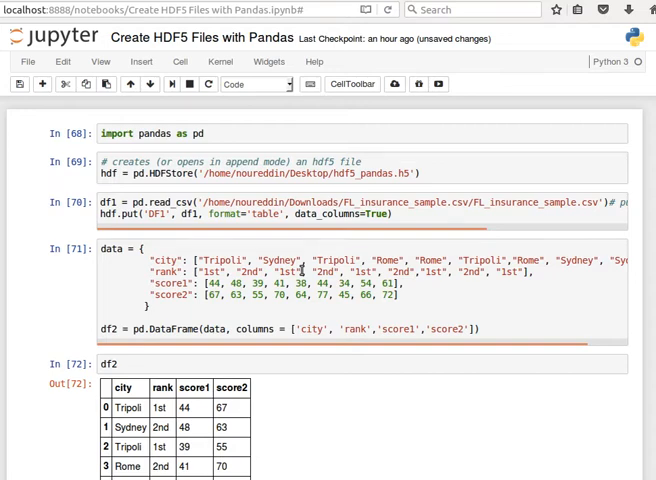